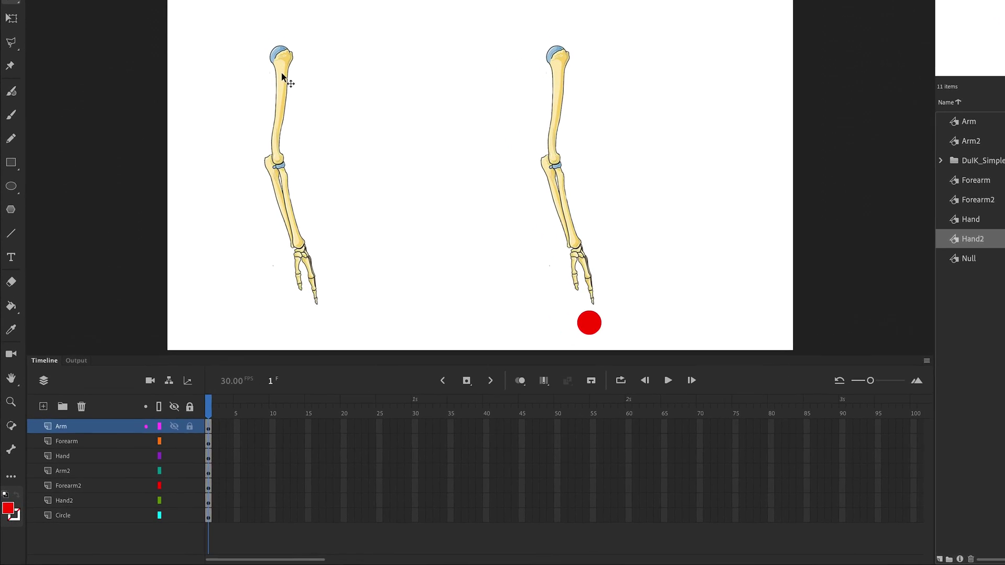
Add shoulder-to-elbow and elbow-to-wrist bones to the left arm, then bend it by its hand
left_click(14, 422)
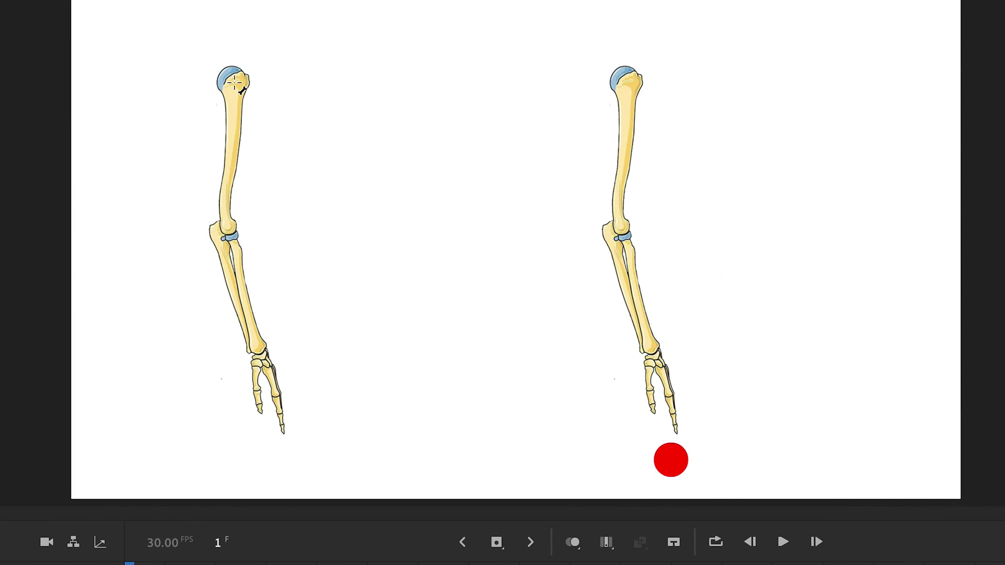
mouse_move(235, 82)
left_mouse_down()
mouse_move(231, 237)
mouse_move(222, 237)
left_mouse_up()
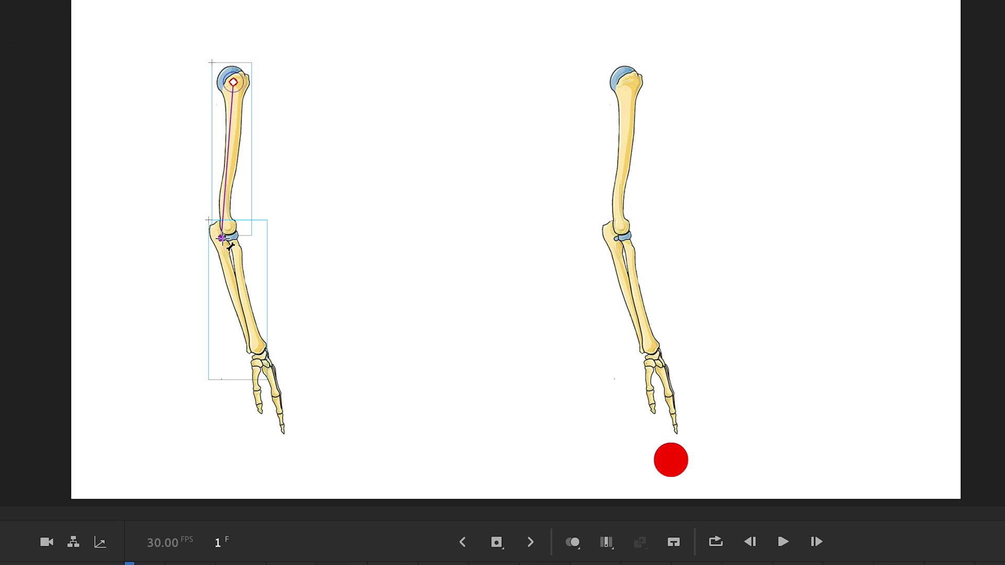
left_click_drag(224, 238, 263, 360)
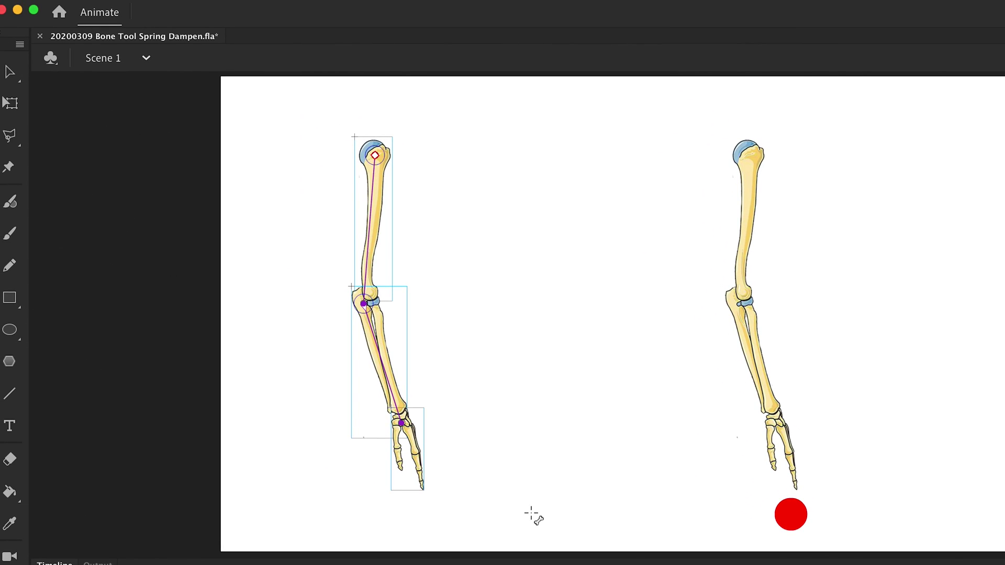
key("v")
mouse_move(417, 462)
left_mouse_down()
mouse_move(333, 366)
mouse_move(348, 434)
mouse_move(469, 417)
mouse_move(403, 465)
mouse_move(416, 463)
left_mouse_up()
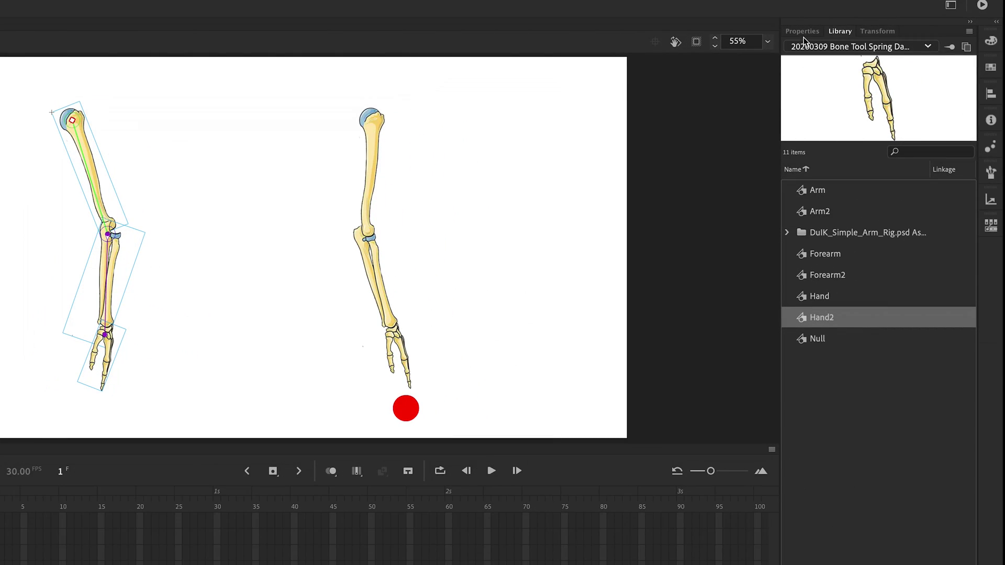
Constrain the upper-arm bone's rotation with left offset -93° and right offset 85°
left_click(801, 31)
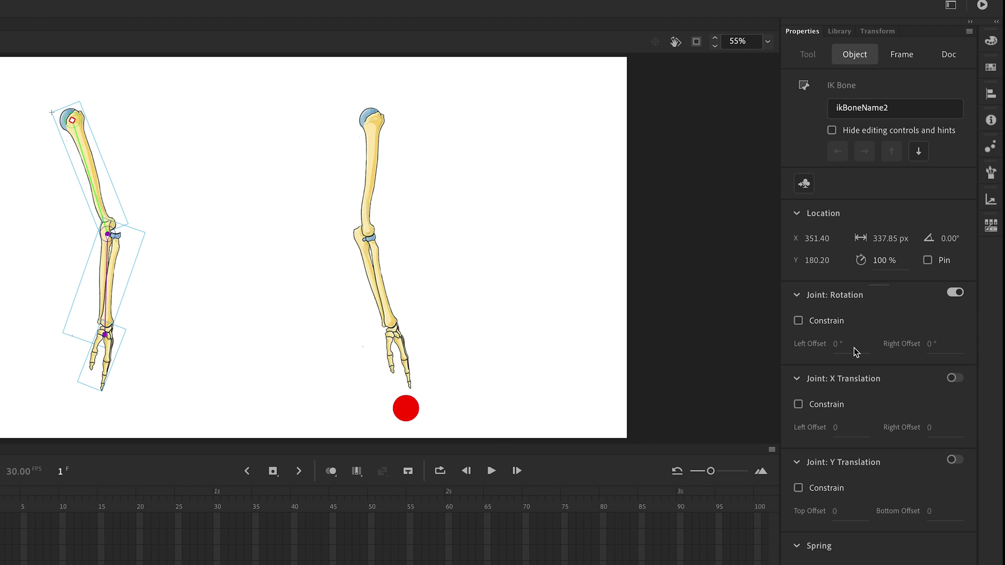
left_click(798, 321)
left_click_drag(841, 349, 826, 352)
left_click(931, 345)
left_click_drag(931, 345, 957, 345)
Swing the constrained left arm right, then back to hanging straight down
mouse_move(108, 358)
left_mouse_down()
mouse_move(299, 279)
mouse_move(258, 56)
left_mouse_up()
left_click(159, 101)
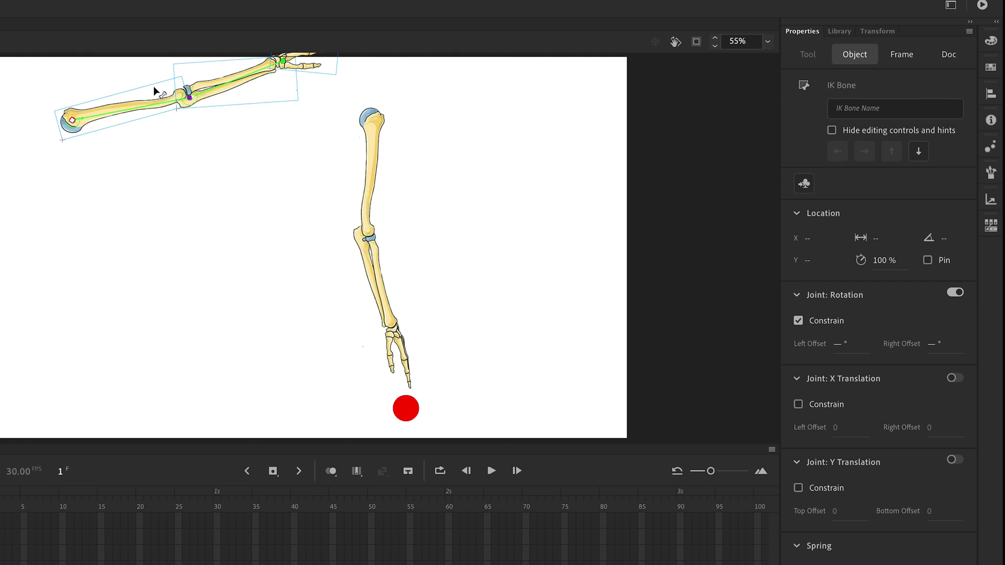
left_click_drag(153, 107, 115, 335)
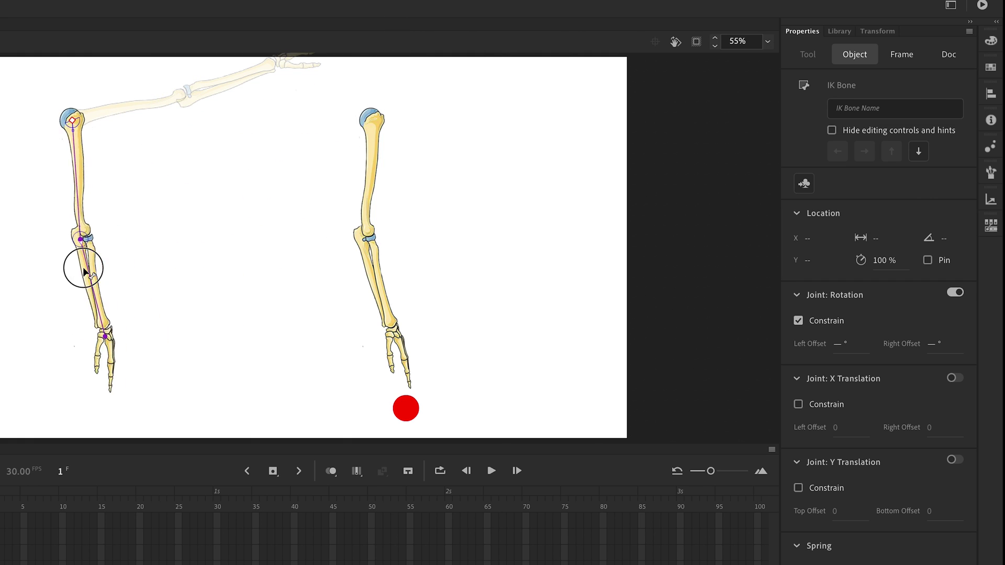
Constrain the left forearm joint's rotation to between -161° and 3°
left_click(91, 284)
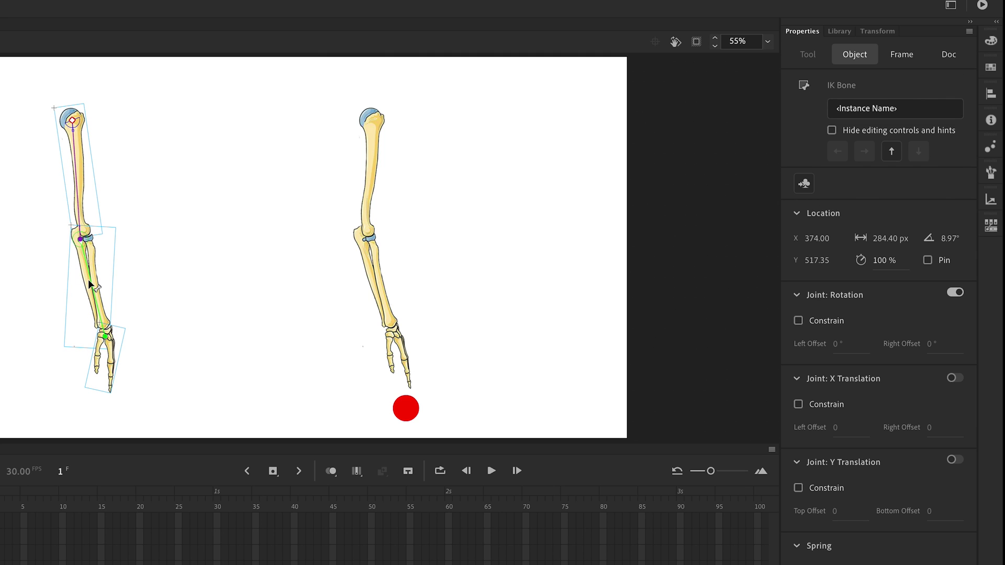
left_click(799, 320)
mouse_move(839, 344)
left_mouse_down()
mouse_move(885, 345)
mouse_move(785, 359)
left_mouse_up()
left_click_drag(936, 348, 911, 355)
Test the elbow bend, leaving the left arm reaching toward the lower right
left_click_drag(97, 301, 109, 360)
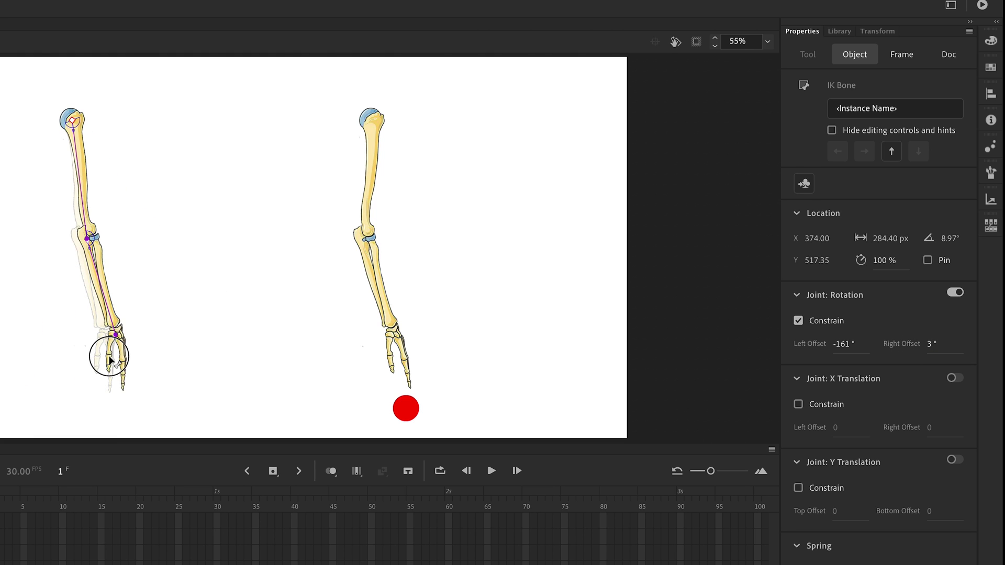
left_click(109, 359)
mouse_move(122, 374)
left_mouse_down()
mouse_move(102, 274)
mouse_move(54, 322)
left_mouse_up()
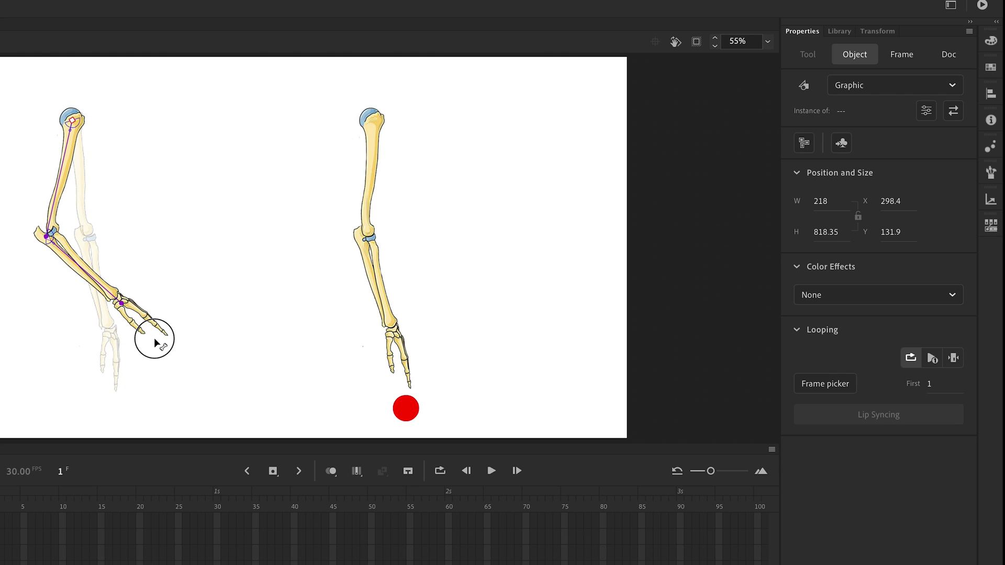
left_click_drag(54, 322, 154, 343)
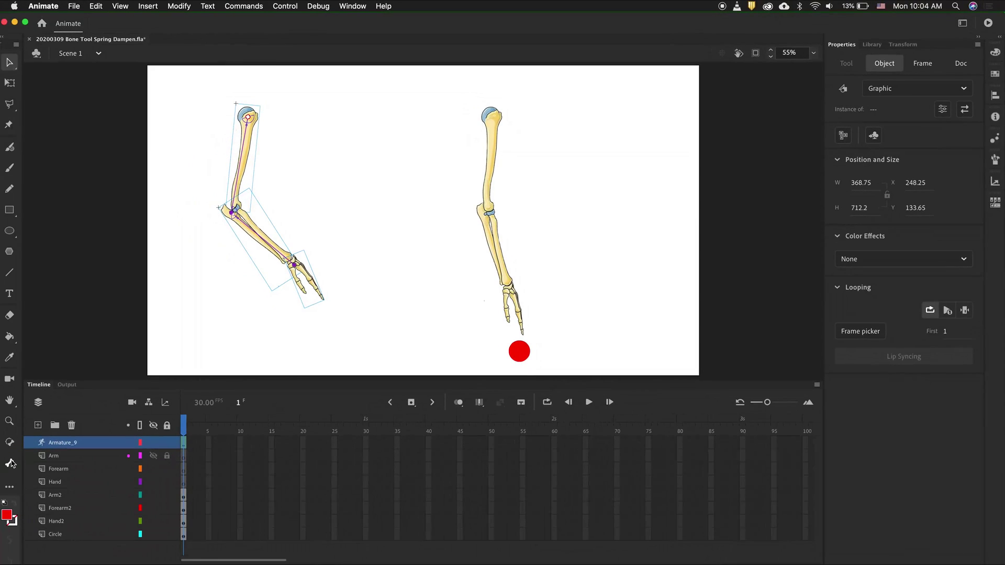
Add right-arm bones from shoulder to the red circle, test-drag the ball, then undo
left_click(11, 464)
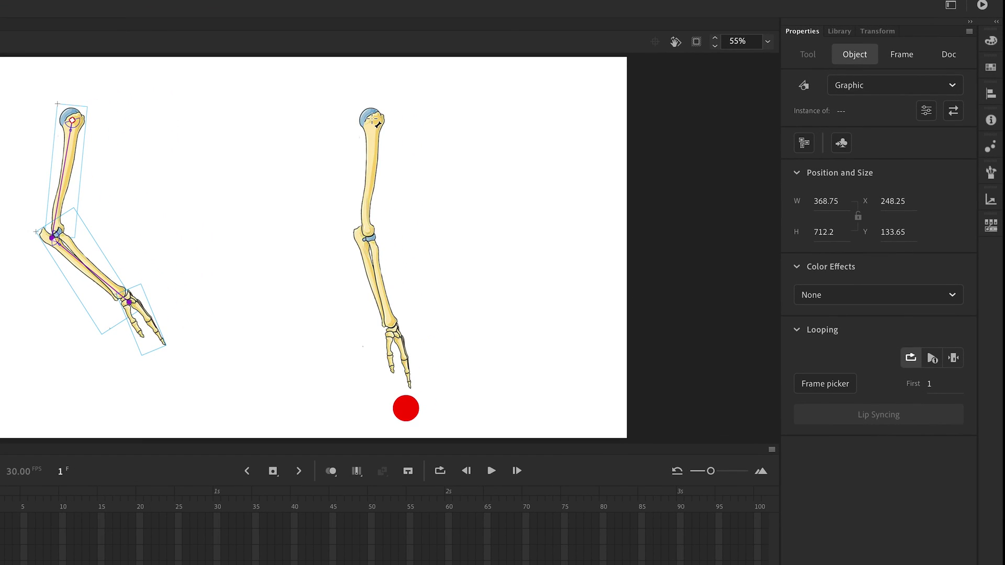
mouse_move(376, 122)
left_mouse_down()
mouse_move(373, 249)
mouse_move(401, 338)
mouse_move(406, 409)
left_mouse_up()
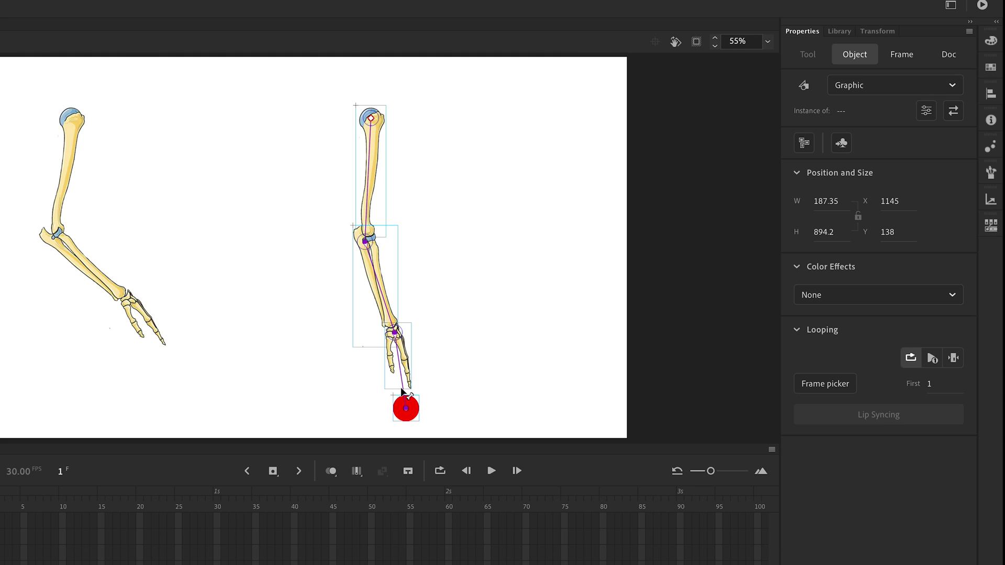
left_click_drag(401, 390, 558, 313)
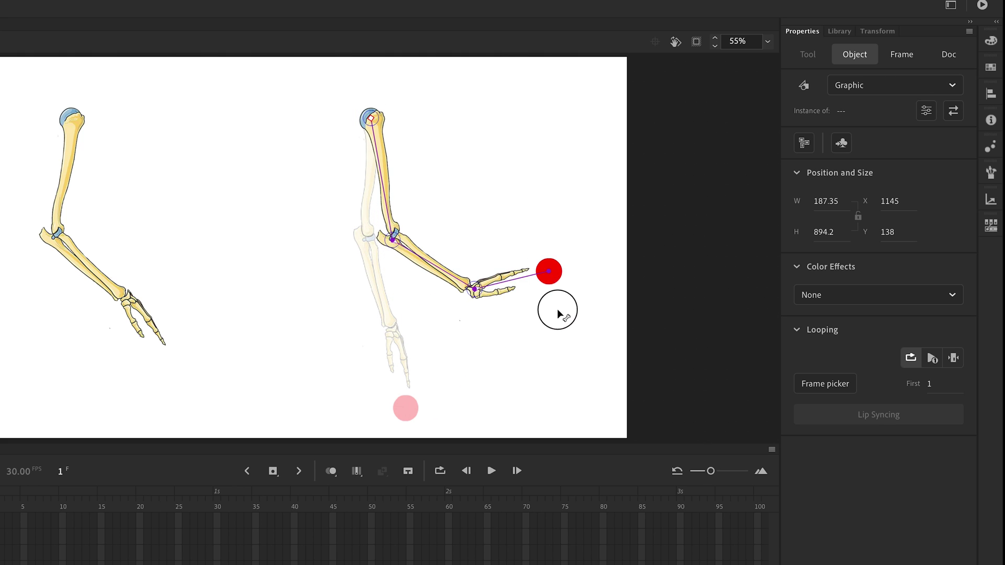
left_click_drag(558, 312, 317, 408)
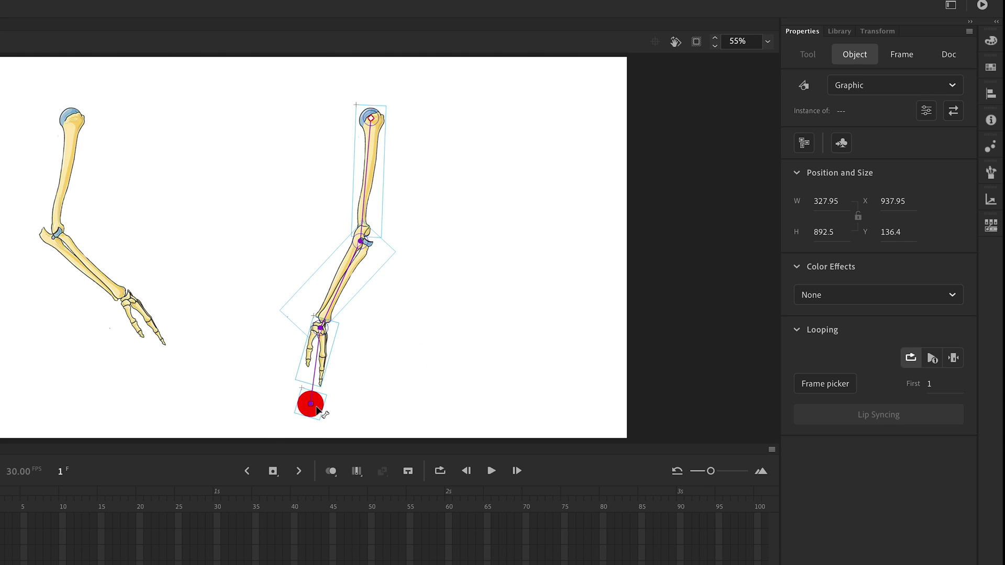
key("ctrl+z")
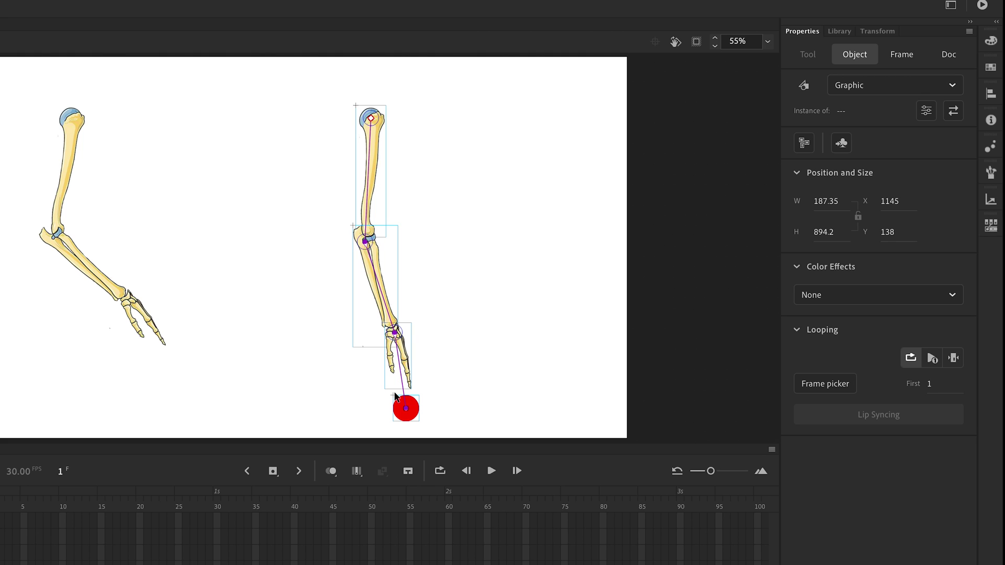
Constrain the right forearm bone's rotation with a left offset of about -121°
left_click(383, 276)
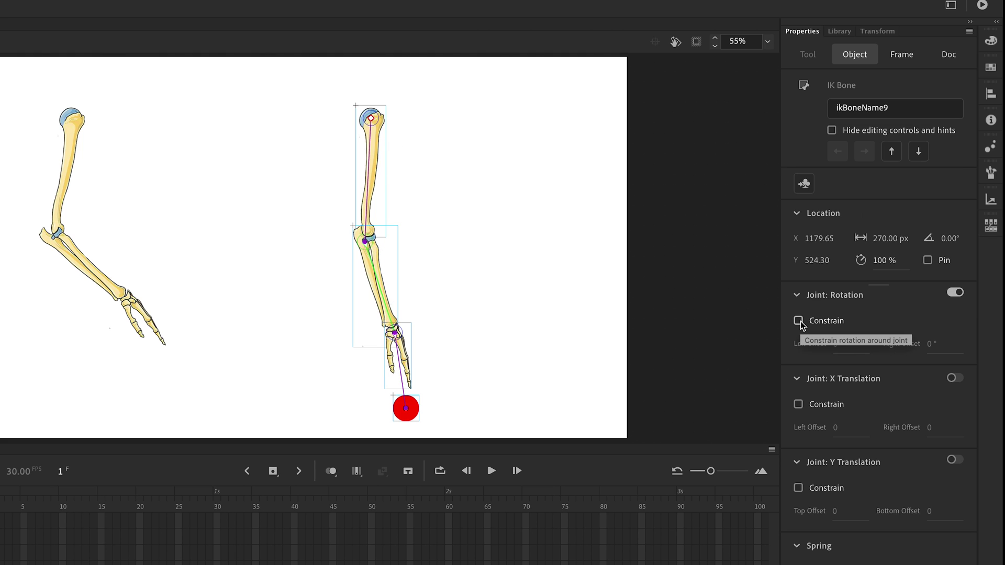
left_click(799, 320)
left_click_drag(841, 343, 808, 353)
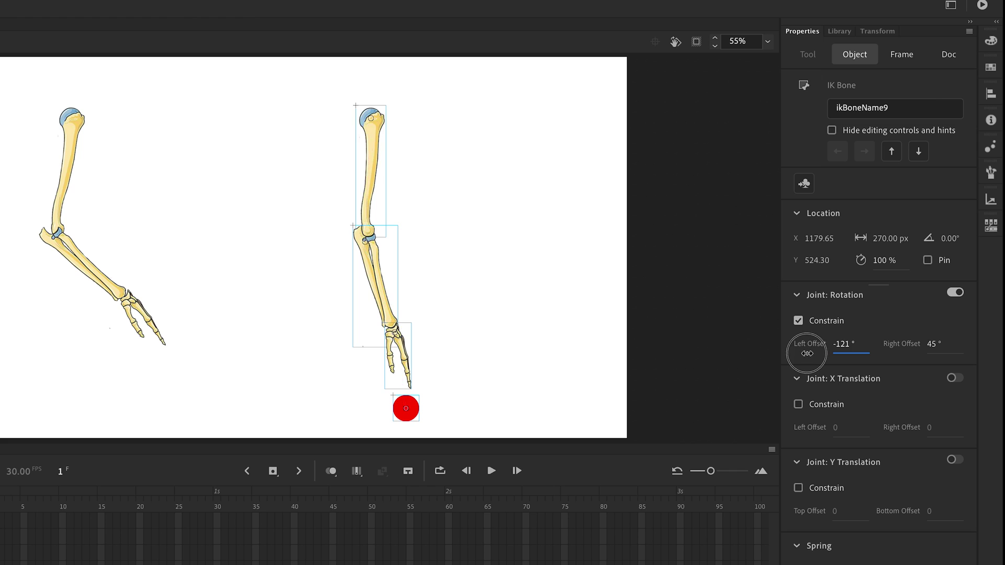
Limit the hand joint to -133° to 125° and test by pulling the red circle
left_click(403, 350)
left_click(799, 321)
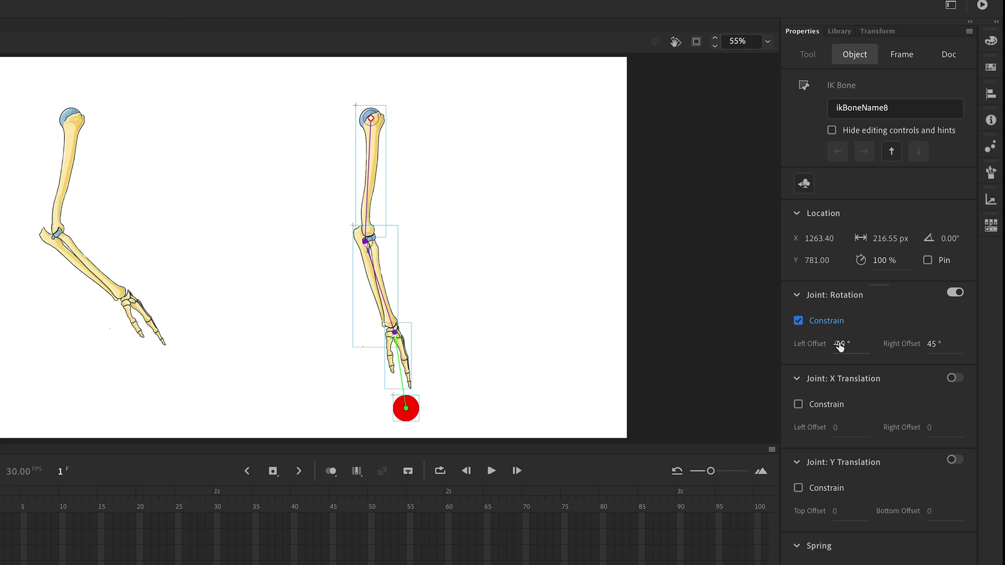
left_click_drag(840, 347, 802, 359)
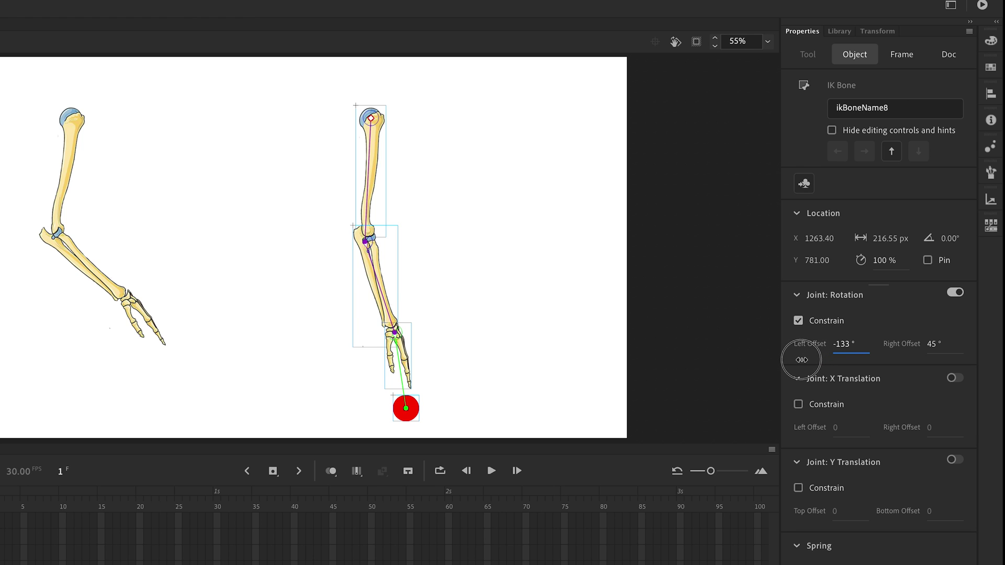
left_click_drag(932, 345, 981, 348)
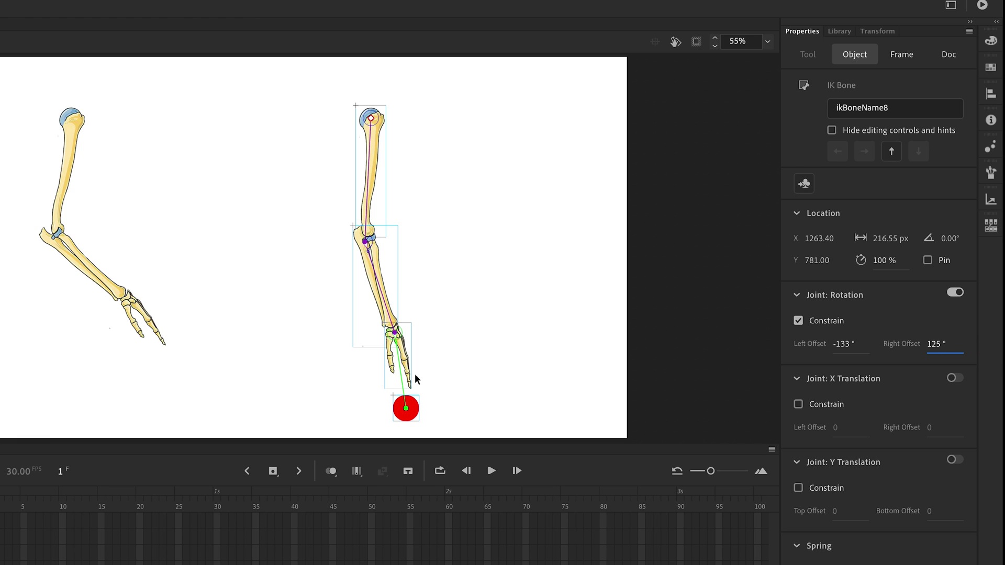
mouse_move(406, 407)
left_mouse_down()
mouse_move(301, 370)
mouse_move(324, 276)
mouse_move(383, 237)
left_mouse_up()
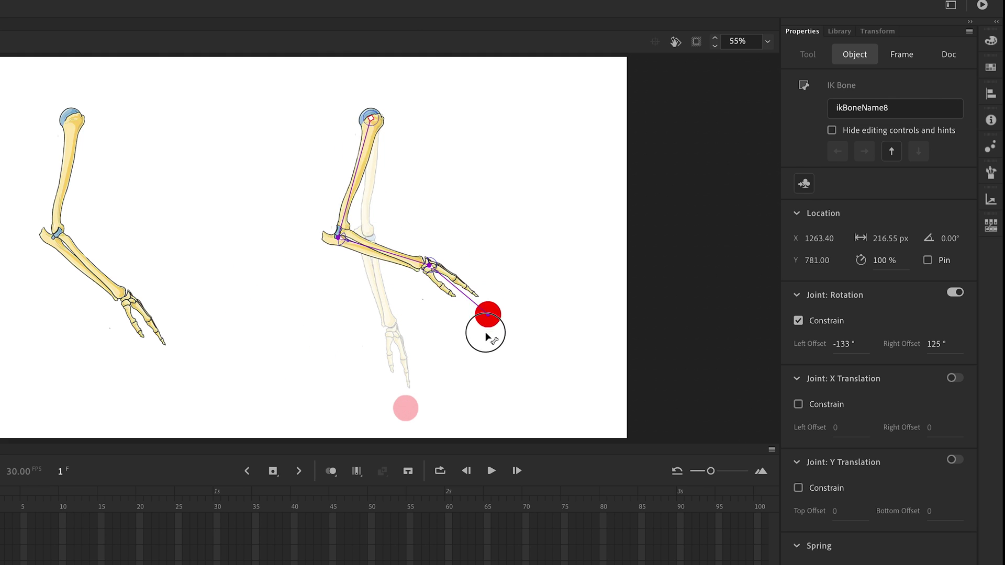
left_click_drag(383, 238, 431, 381)
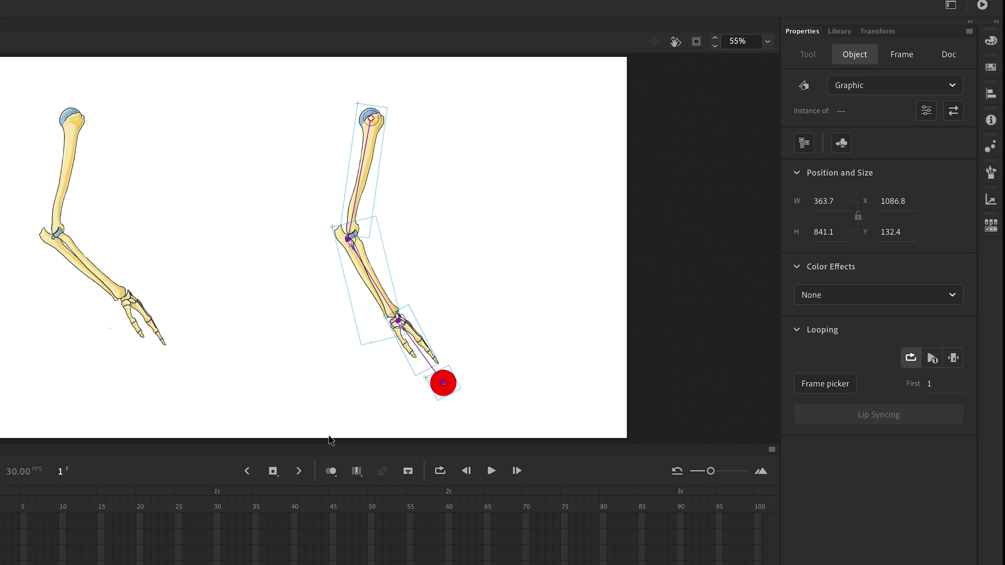
Set the upper-arm bone speed to 10%, lower the forearm speed, then bend the right arm
left_click(361, 176)
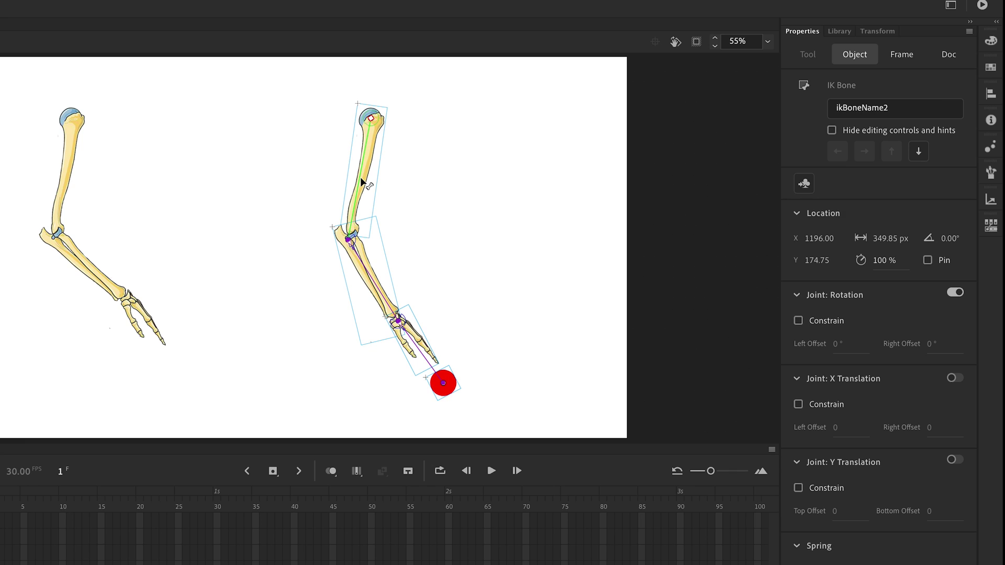
left_click(885, 262)
type("10")
left_click(376, 279)
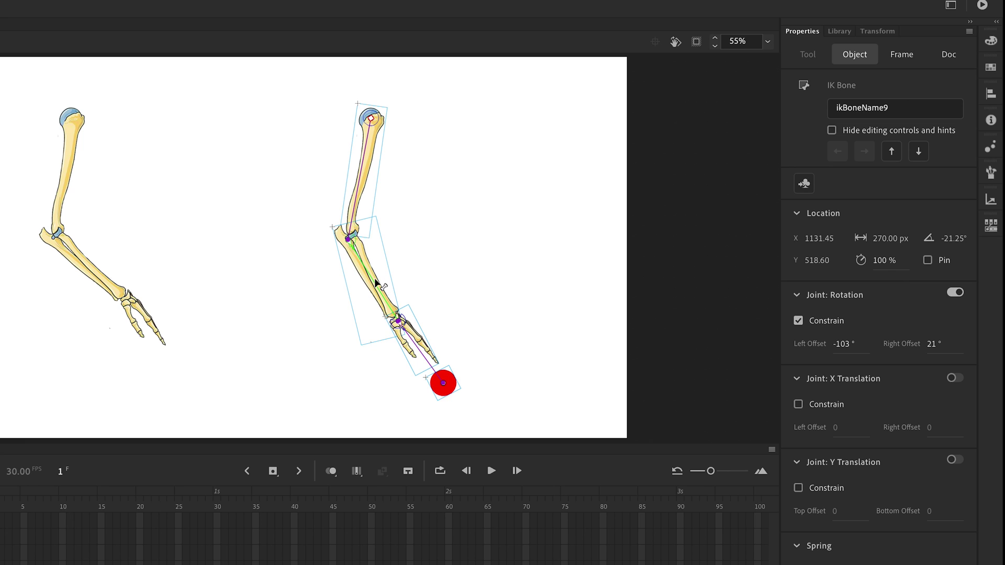
left_click(880, 266)
type("50")
left_click(421, 352)
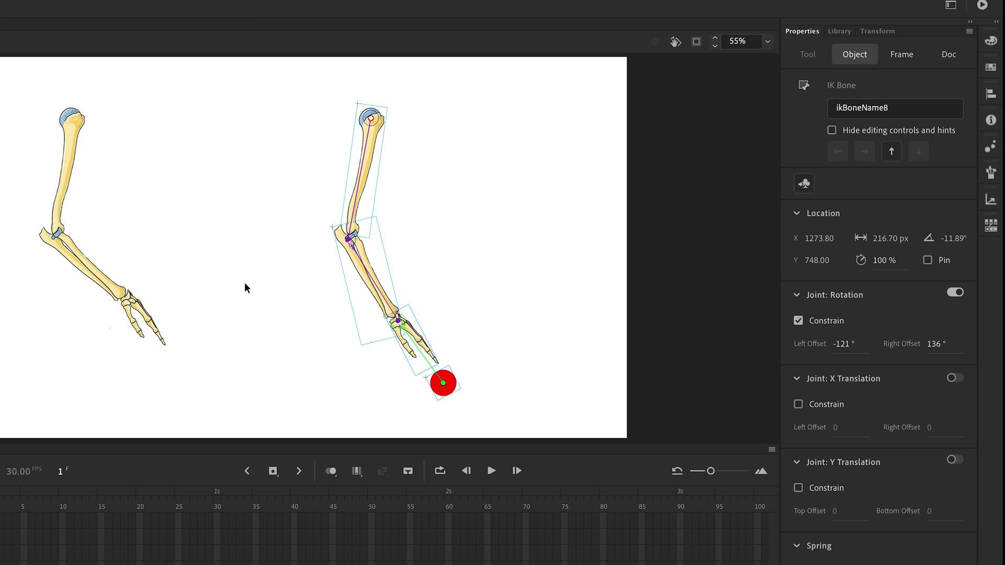
left_click(456, 262)
mouse_move(416, 351)
left_mouse_down()
mouse_move(557, 175)
mouse_move(355, 385)
mouse_move(565, 173)
mouse_move(467, 287)
mouse_move(191, 280)
mouse_move(271, 403)
mouse_move(526, 326)
mouse_move(492, 144)
mouse_move(587, 210)
mouse_move(70, 382)
left_mouse_up()
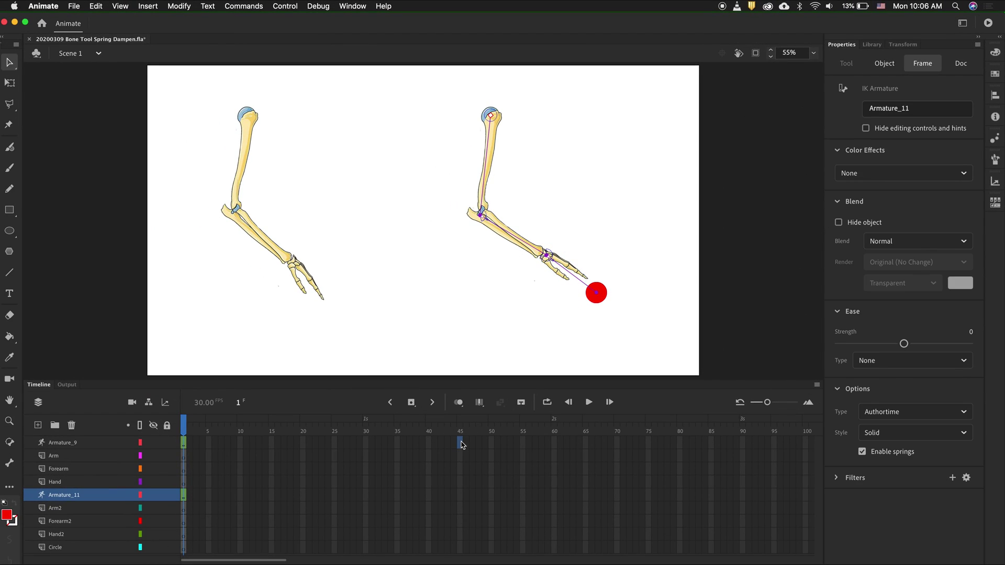
Extend both armature layers, including Armature_11, to frame 45
left_click(461, 444)
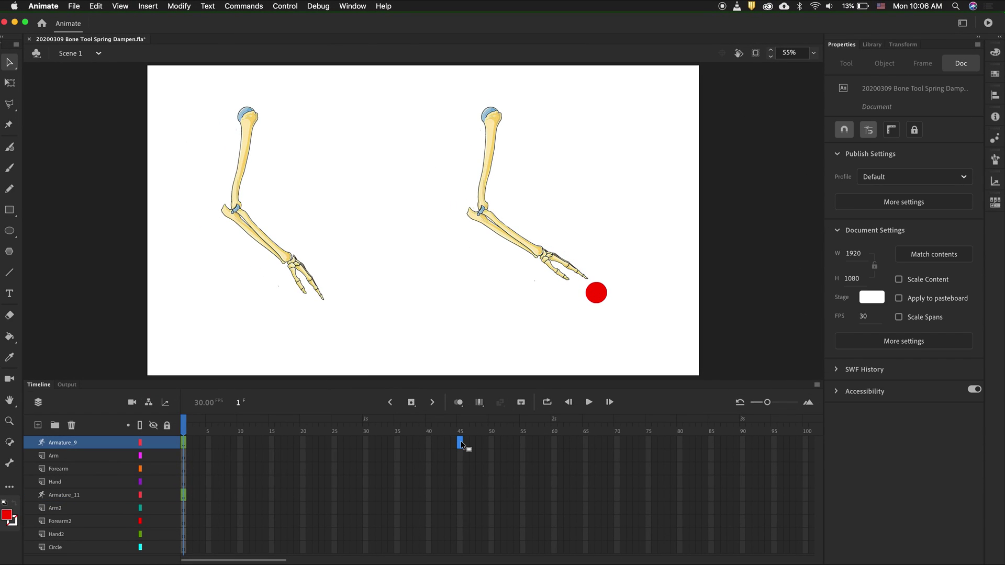
key("F5")
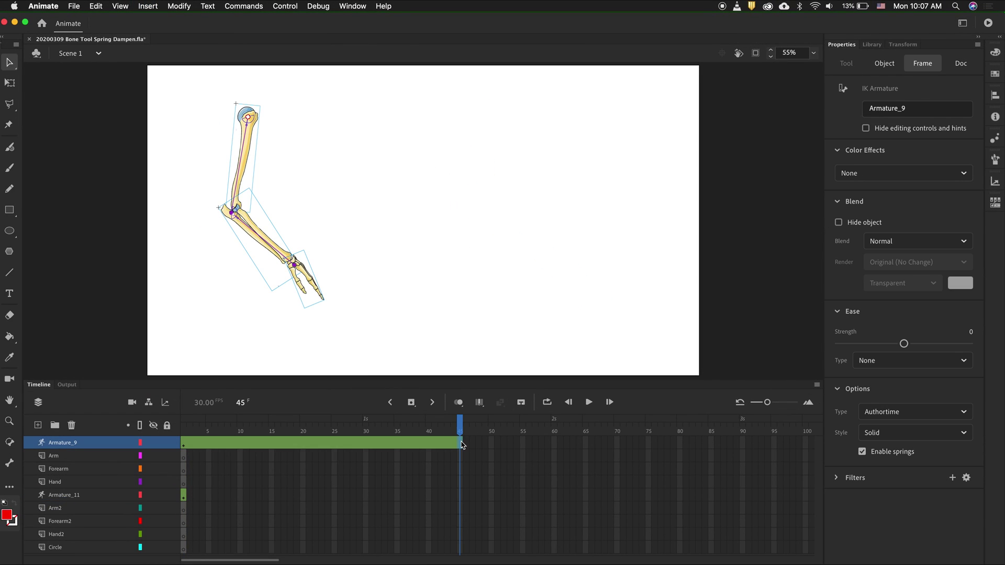
left_click(458, 498)
key("F5")
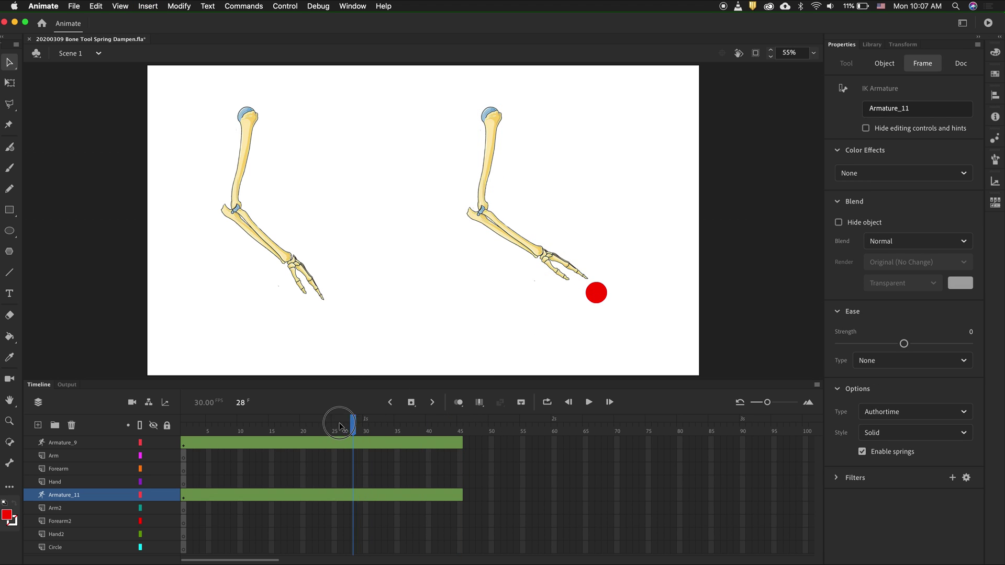
Pose the right arm at frame 24 and the left arm at frame 45, then play
left_click(336, 427)
left_click_drag(560, 280, 297, 277)
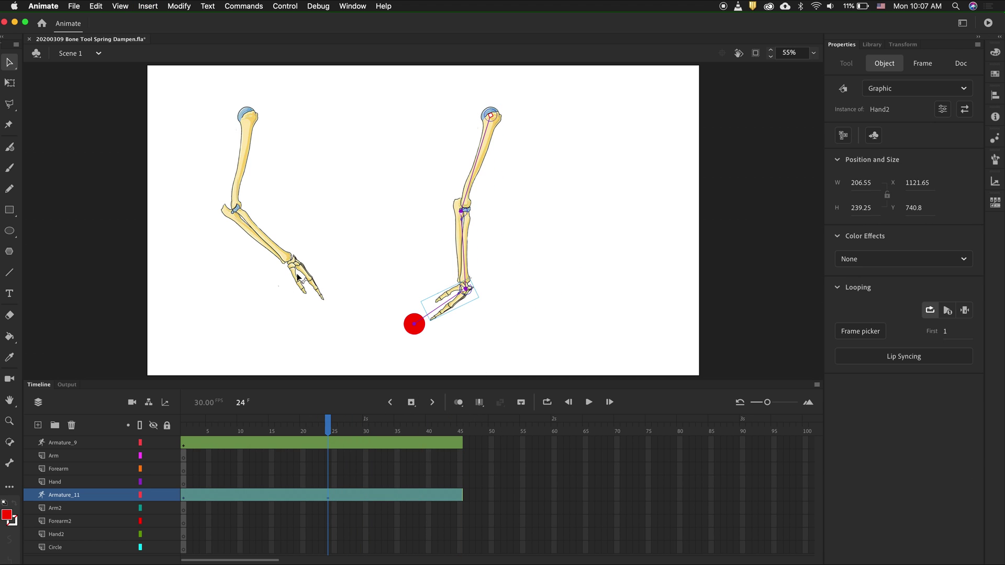
left_click(459, 495)
left_click_drag(414, 132, 318, 302)
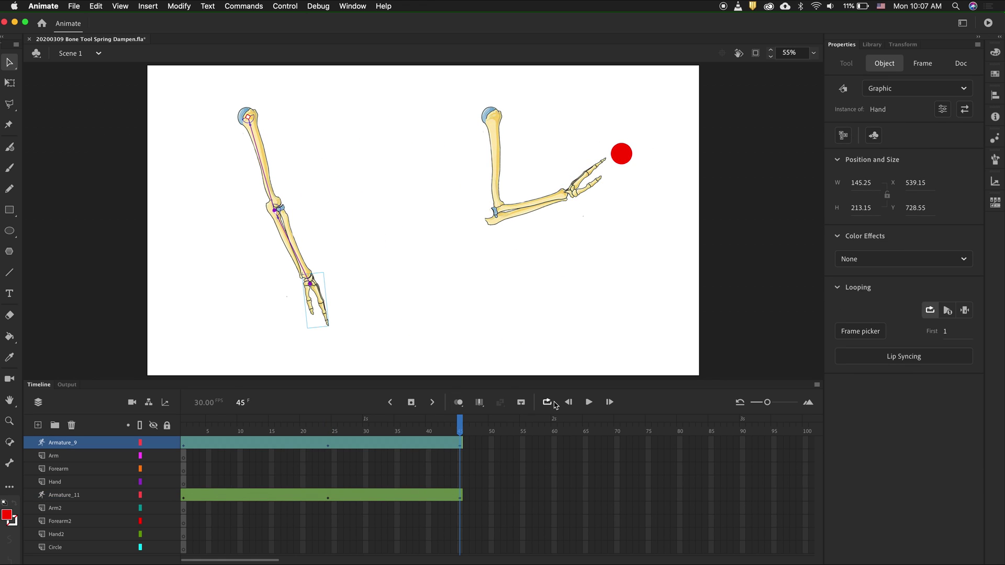
key("Return")
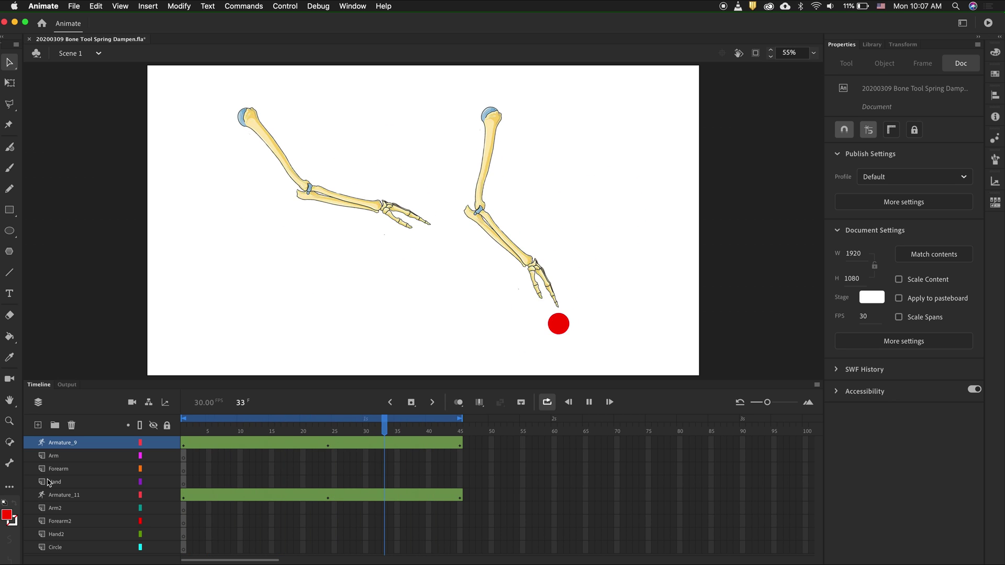
Stop playback and enter the Null symbol from the Library
key("Return")
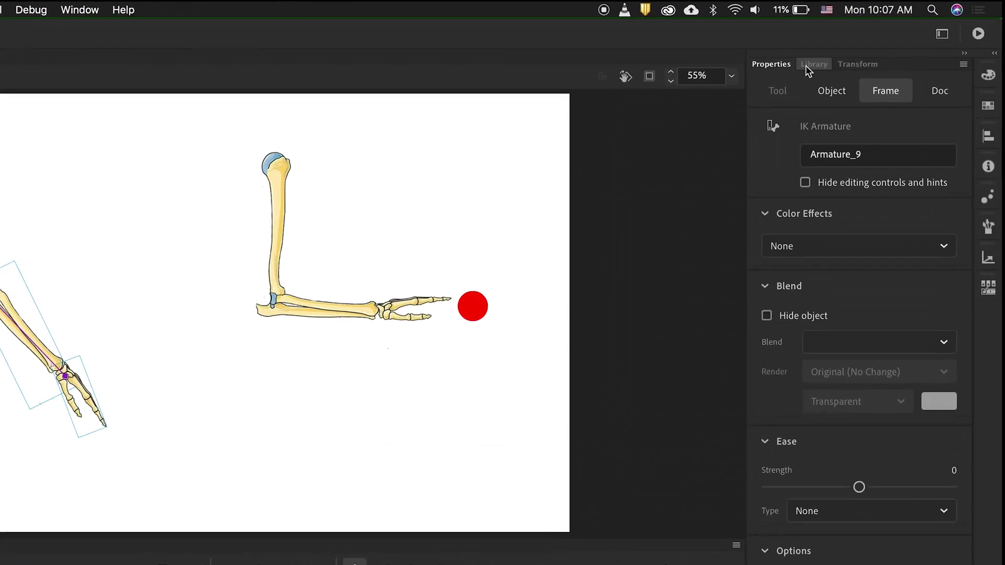
left_click(871, 45)
left_click(785, 445)
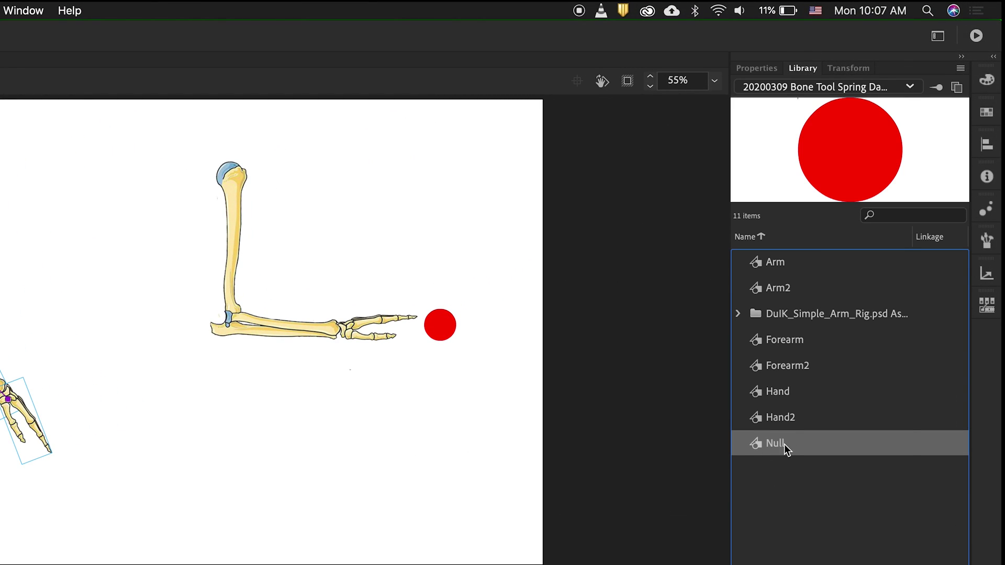
double_click(751, 452)
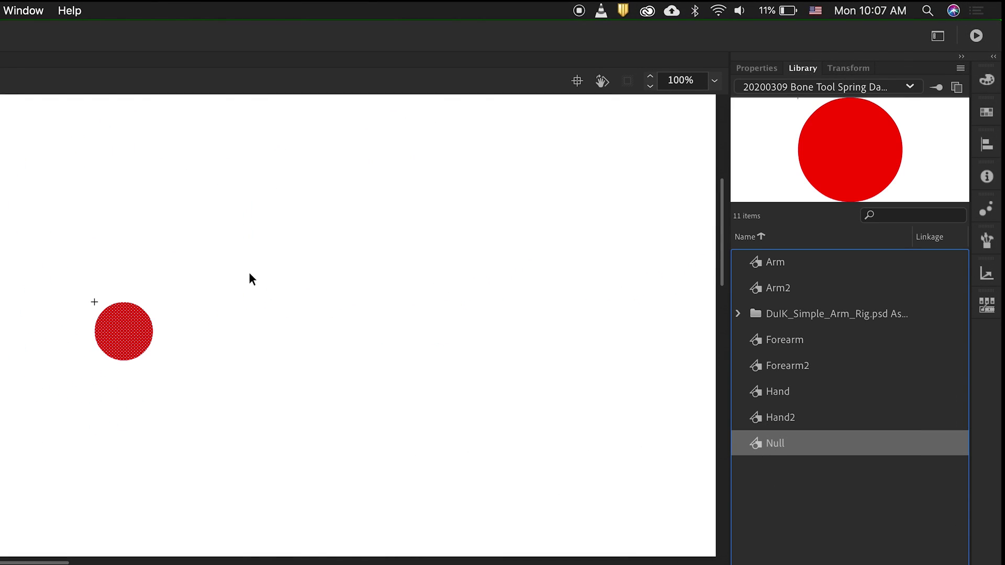
Make the circle's fill transparent, then play and stop at frame 13
left_click(749, 71)
left_click(758, 359)
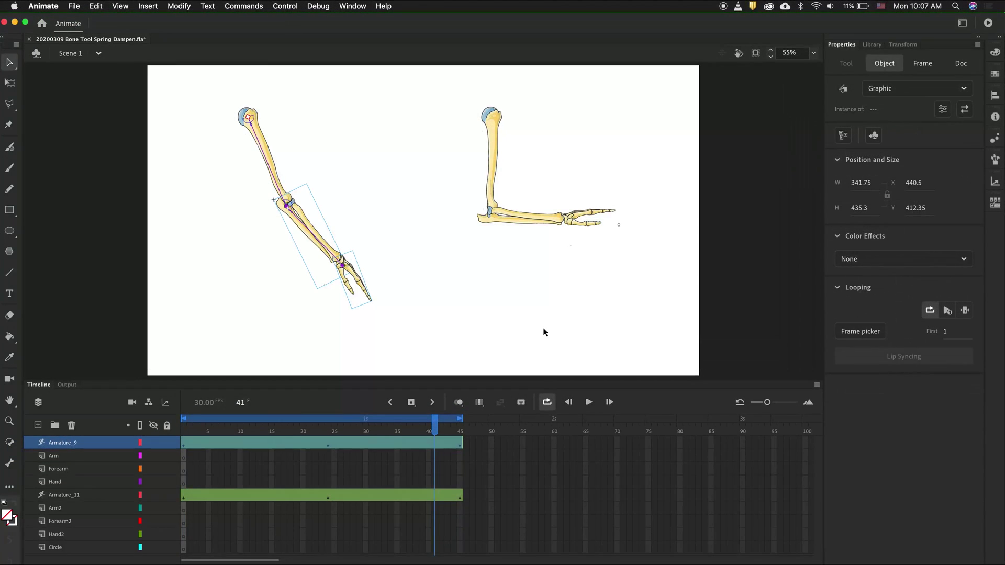
key("Return")
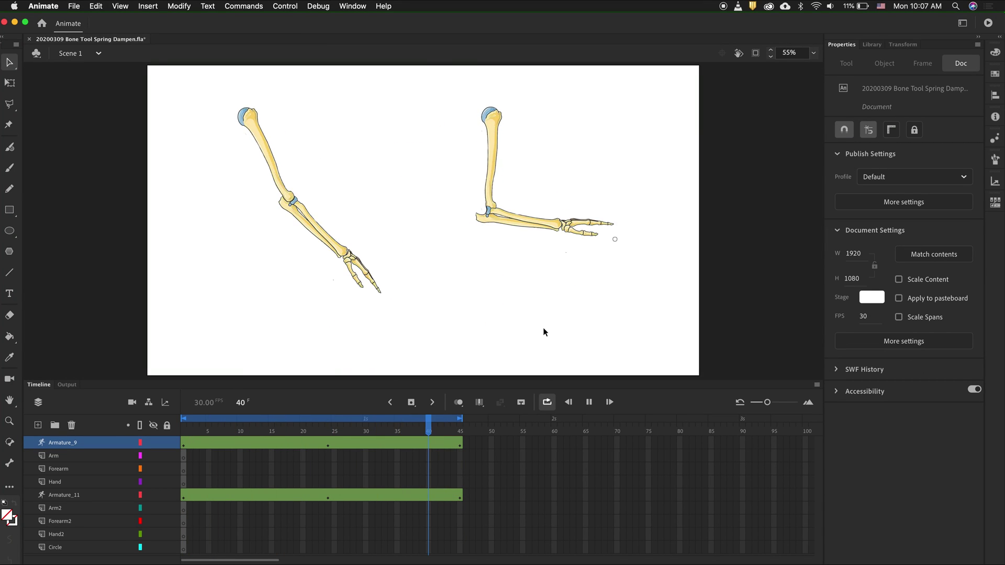
left_click(259, 443)
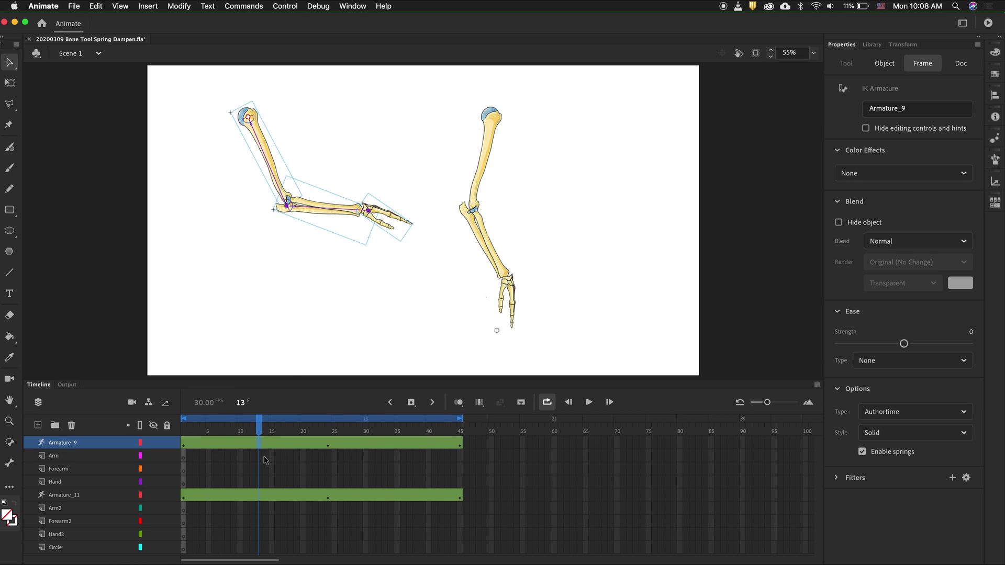